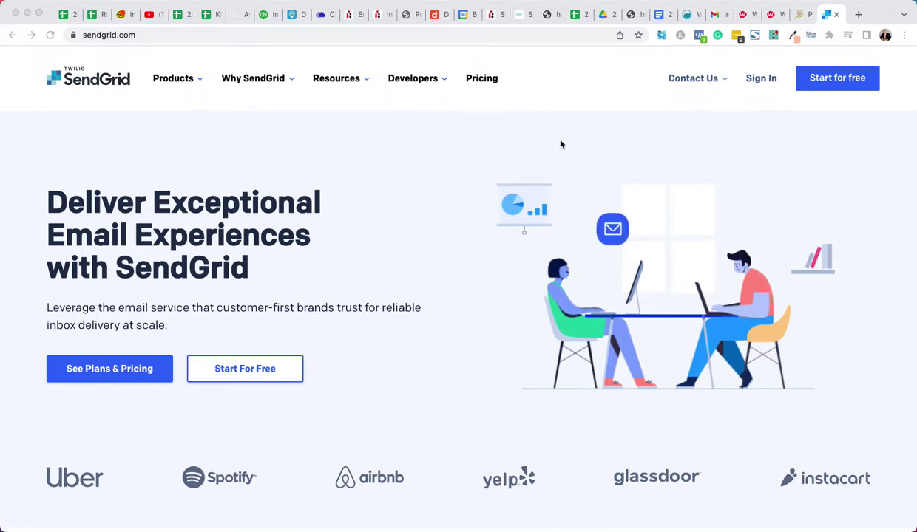
Start the free sign-up and correct the e-mail address to the business domain
click(834, 84)
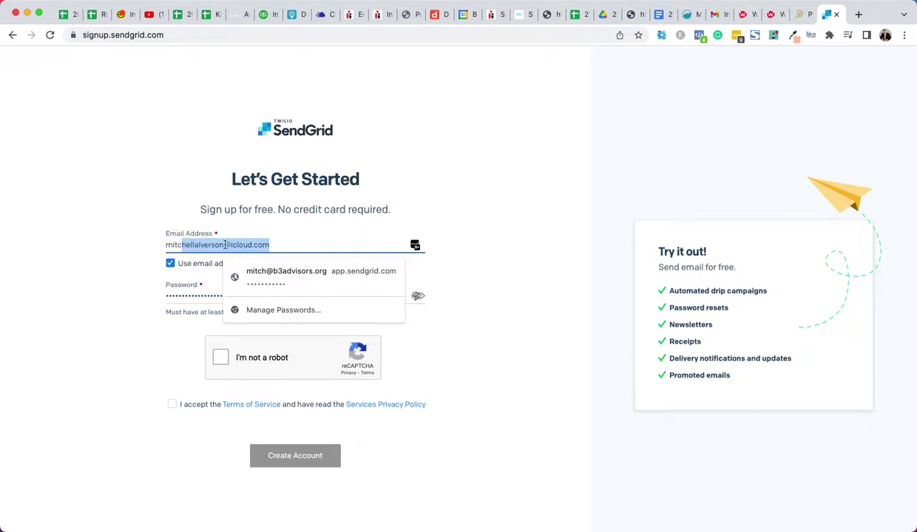
key(BackSpace)
text(@avetamarketing.com)
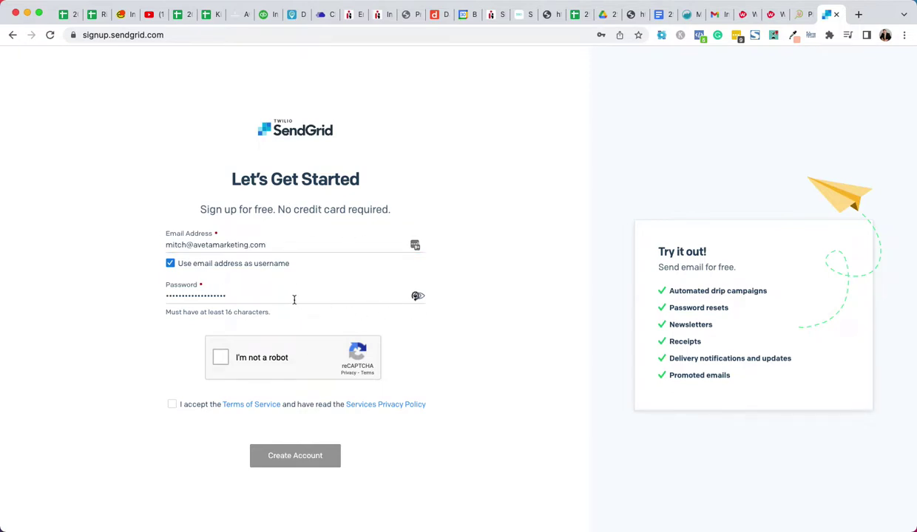
Replace the existing password with a new one, dismissing the password-manager warnings
drag(245, 298, 155, 300)
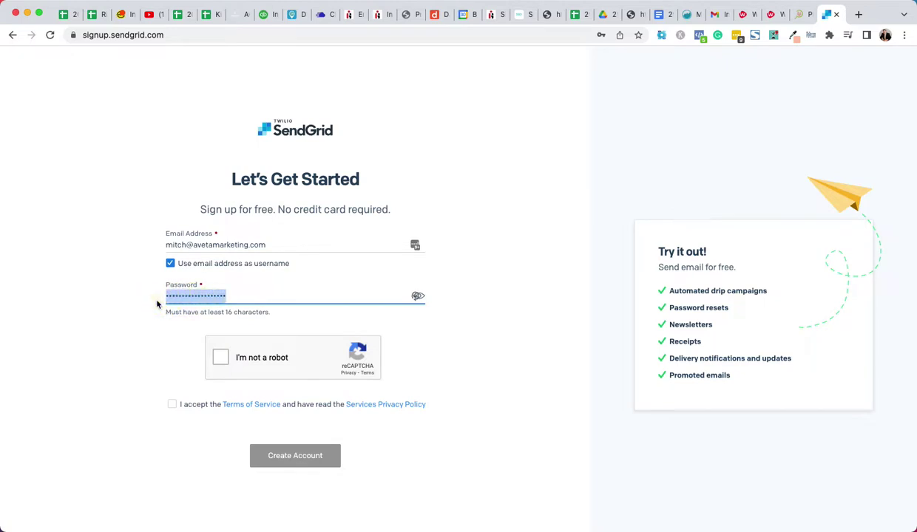
key(BackSpace)
click(80, 315)
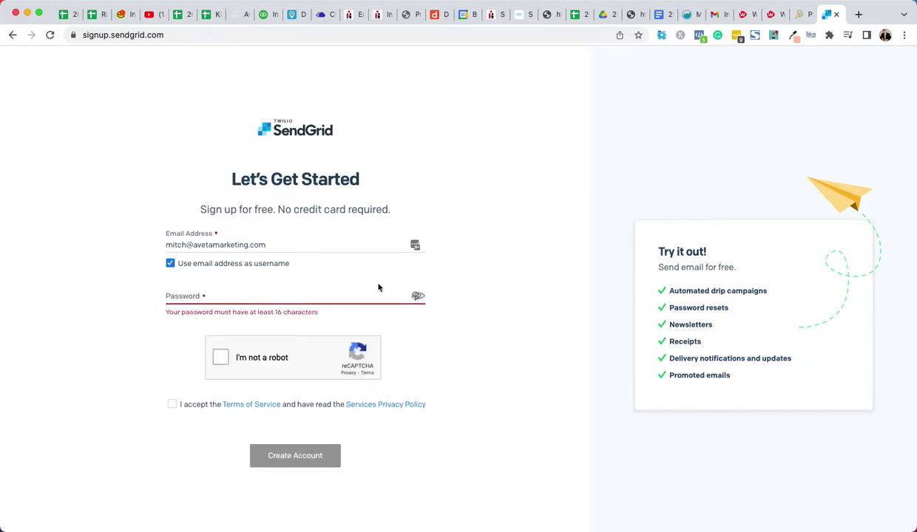
click(736, 36)
click(731, 58)
click(231, 298)
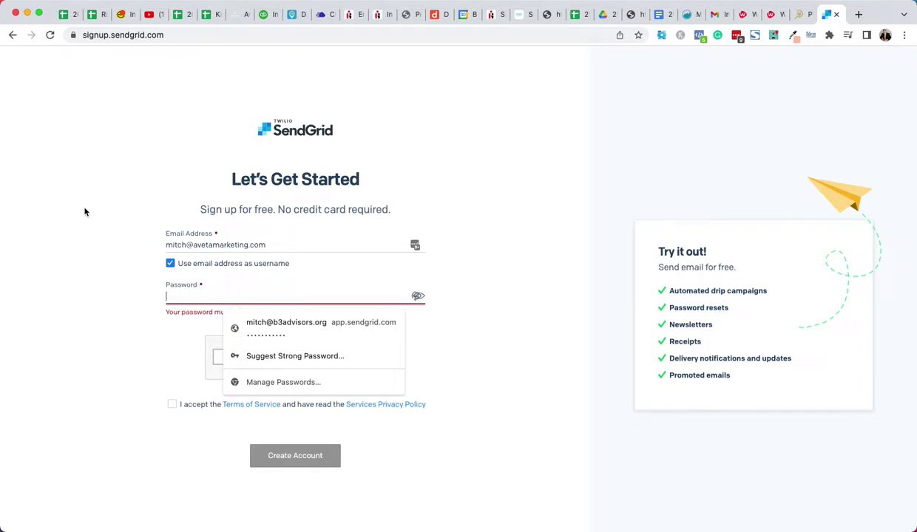
text(*)
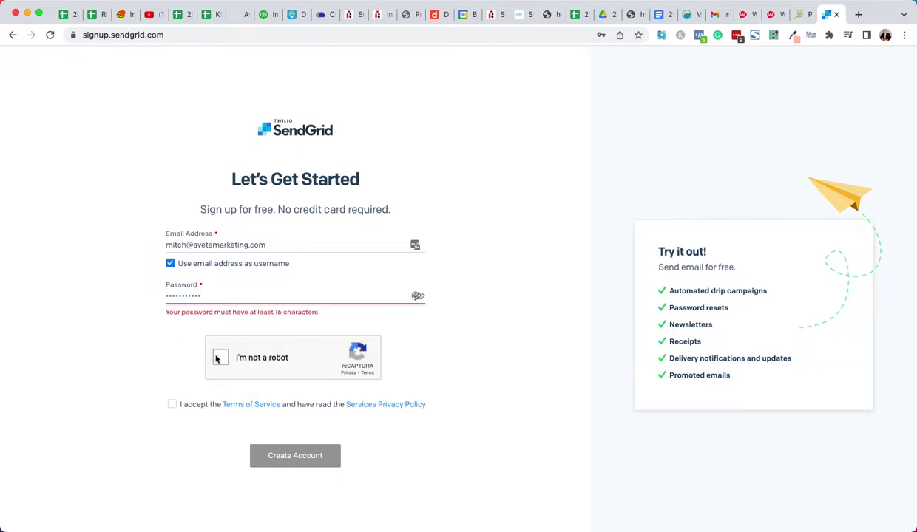
Pass the robot check, accept the terms, and replace the too-short password with a 16-character one
click(220, 358)
scroll(157, 328, down, 1)
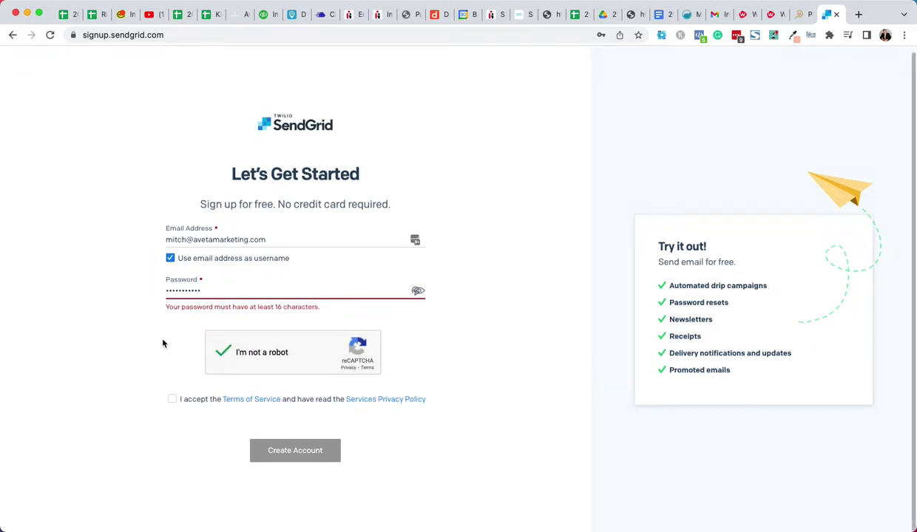
click(172, 400)
click(295, 452)
click(115, 353)
click(246, 294)
key(super+a)
key(BackSpace)
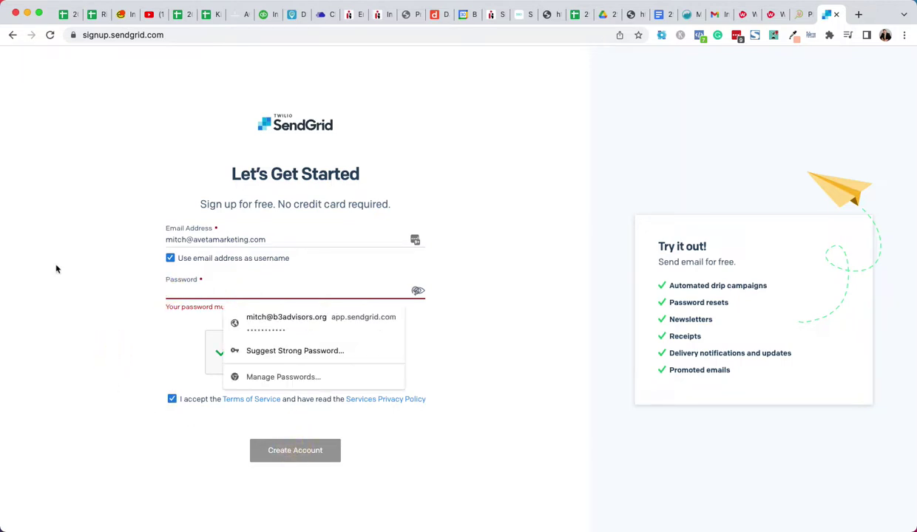
key(super+v)
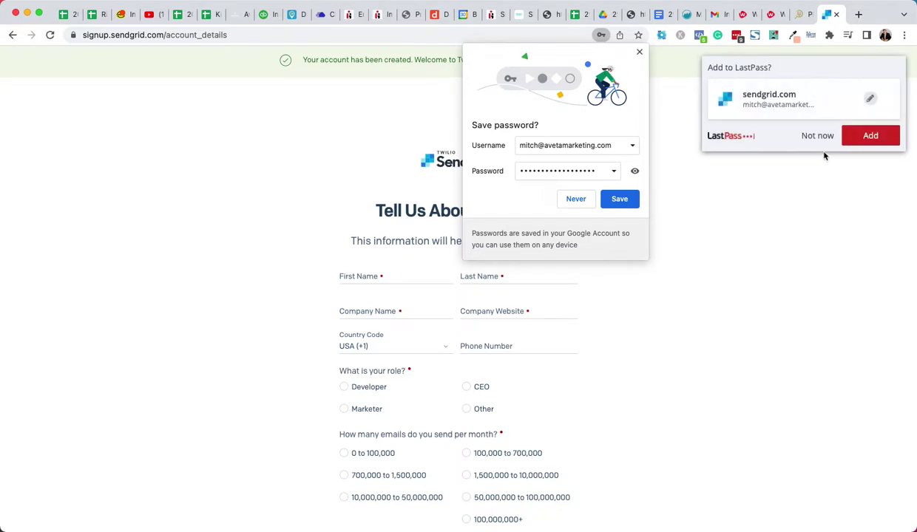
Save the new SendGrid login in the password manager and dismiss the browser's save-password offer
click(867, 136)
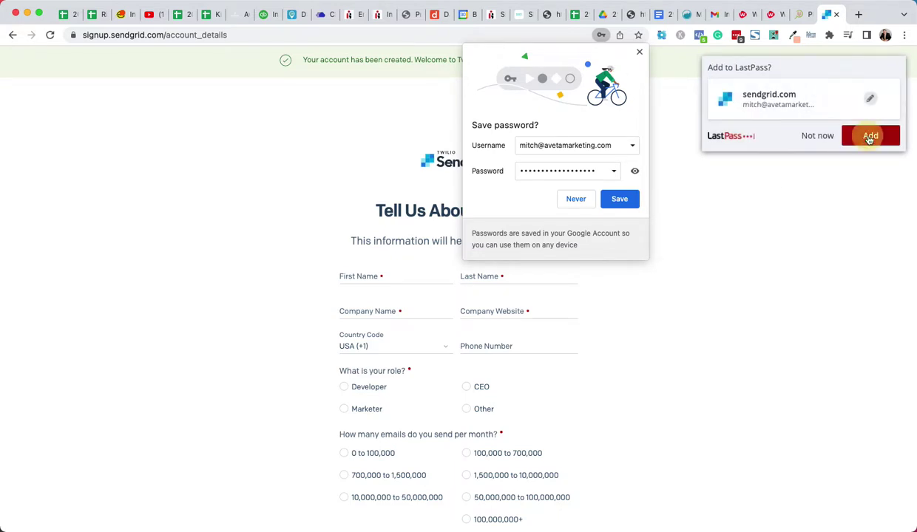
click(640, 53)
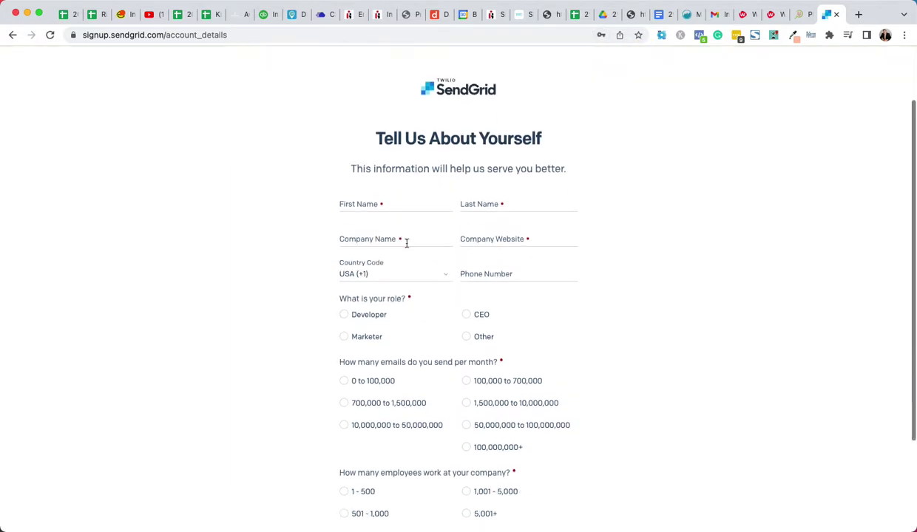
scroll(360, 313, down, 2)
scroll(360, 314, up, 1)
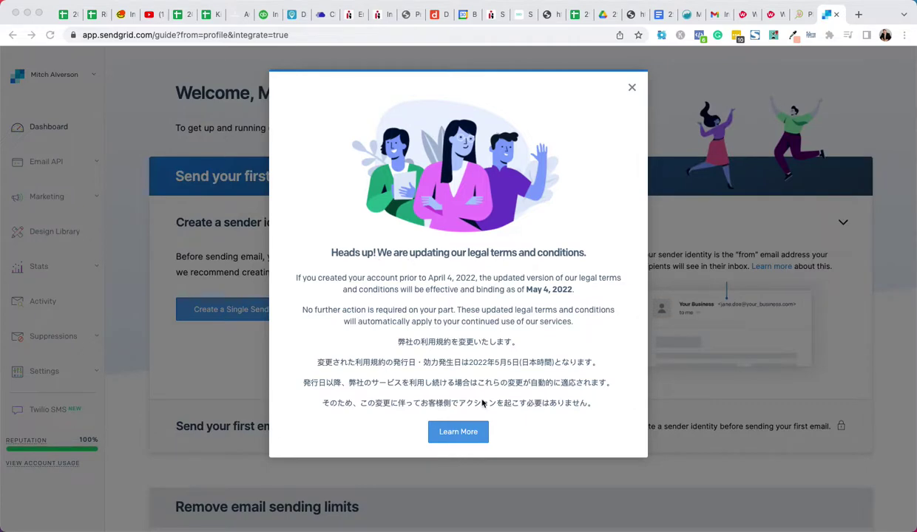
Close the updated legal-terms notice and scroll the dashboard's welcome guide to find Single Sender
click(632, 90)
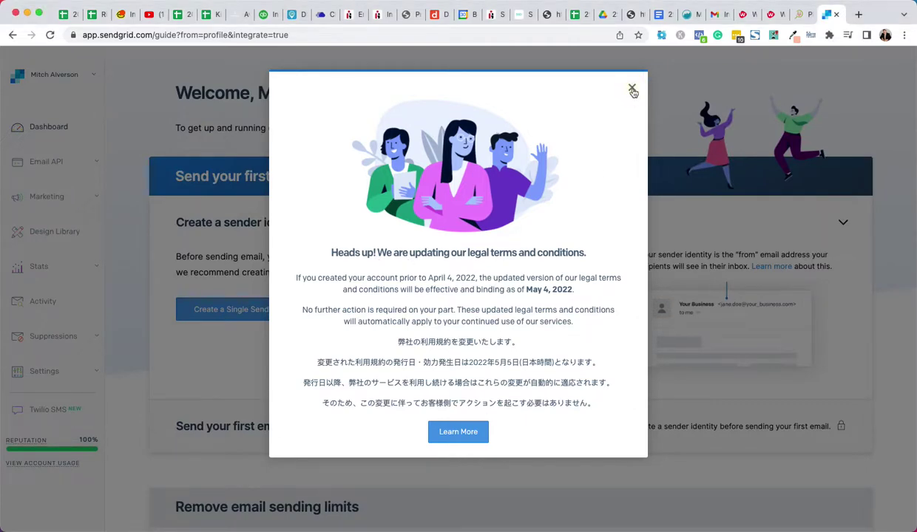
click(632, 90)
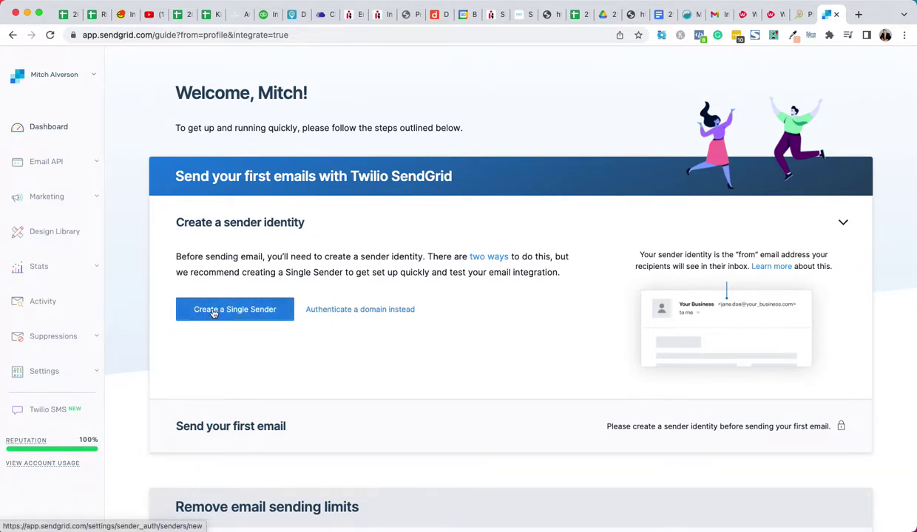
scroll(308, 374, down, 1)
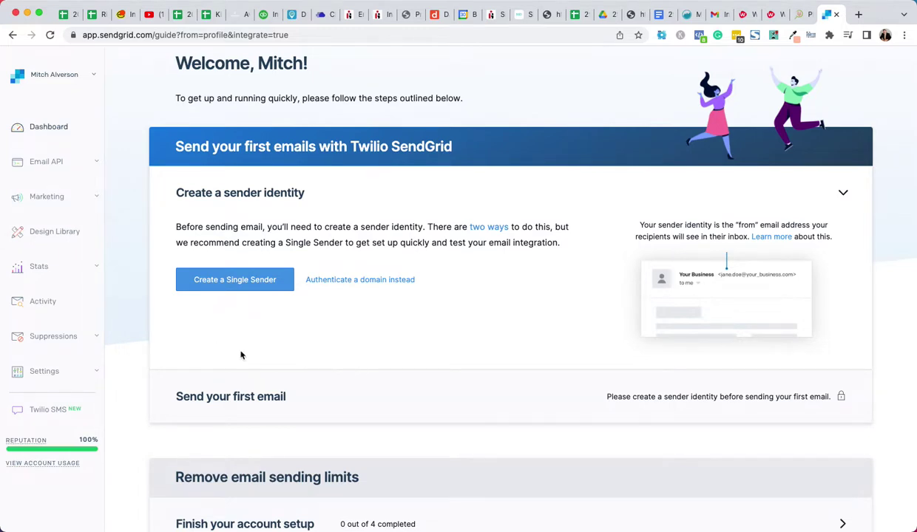
scroll(270, 362, down, 2)
scroll(232, 343, up, 3)
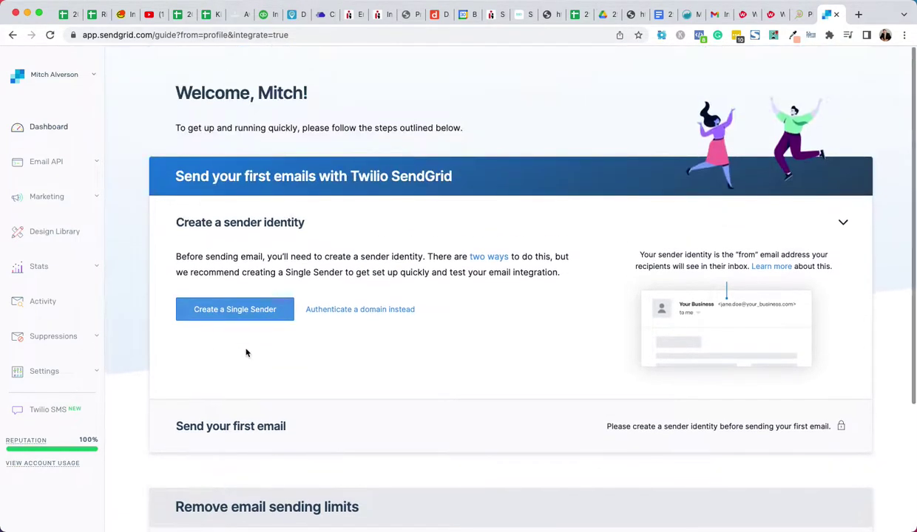
scroll(247, 353, down, 2)
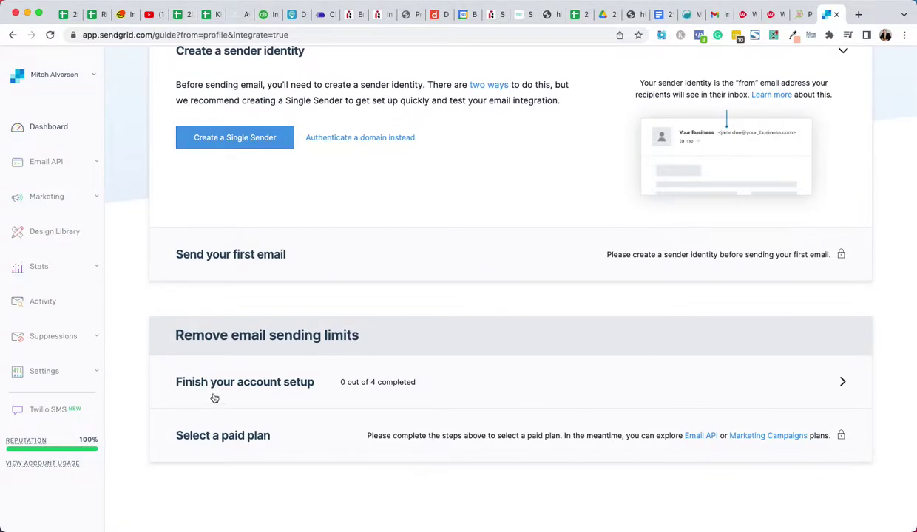
scroll(214, 388, up, 2)
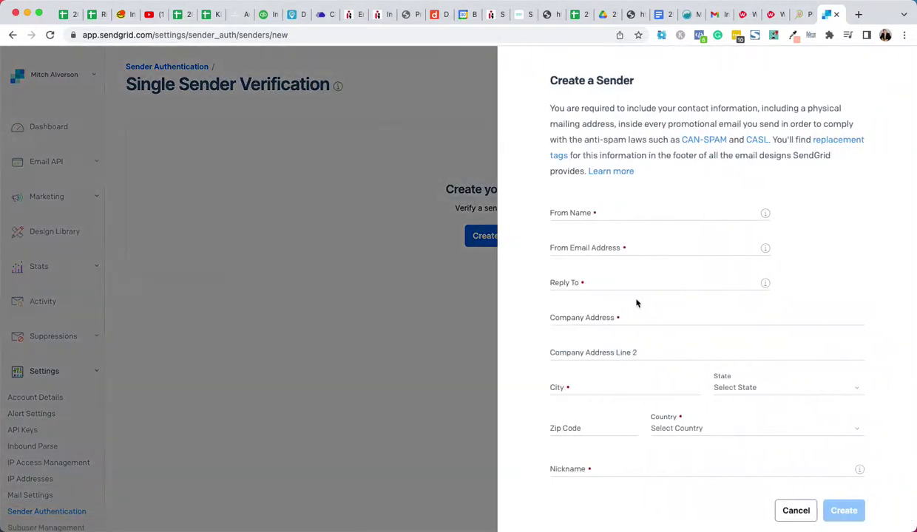
Enter the owner's name as From Name and the business e-mail as From and Reply To
click(570, 214)
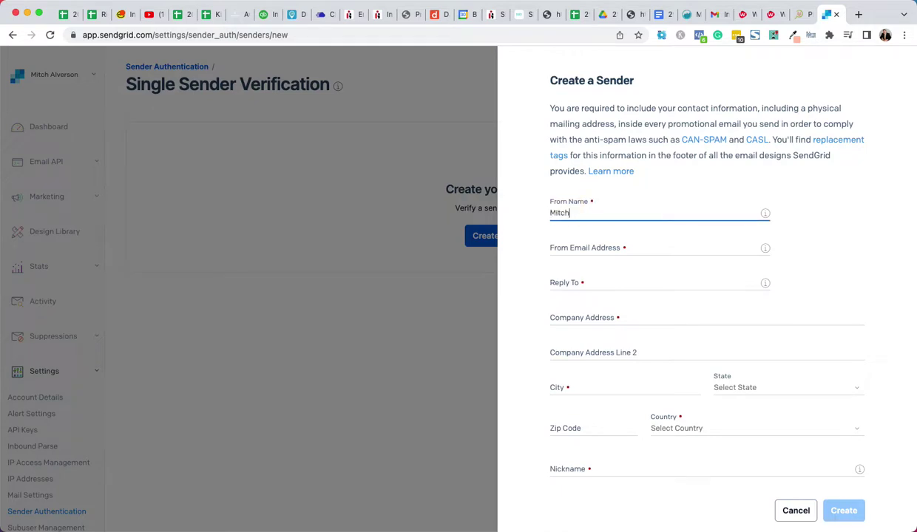
key(Tab)
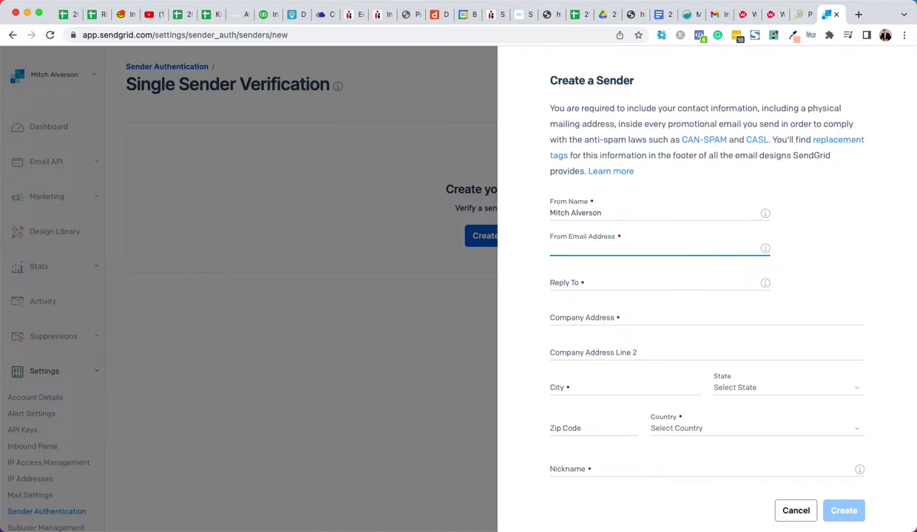
mouse_move(764, 252)
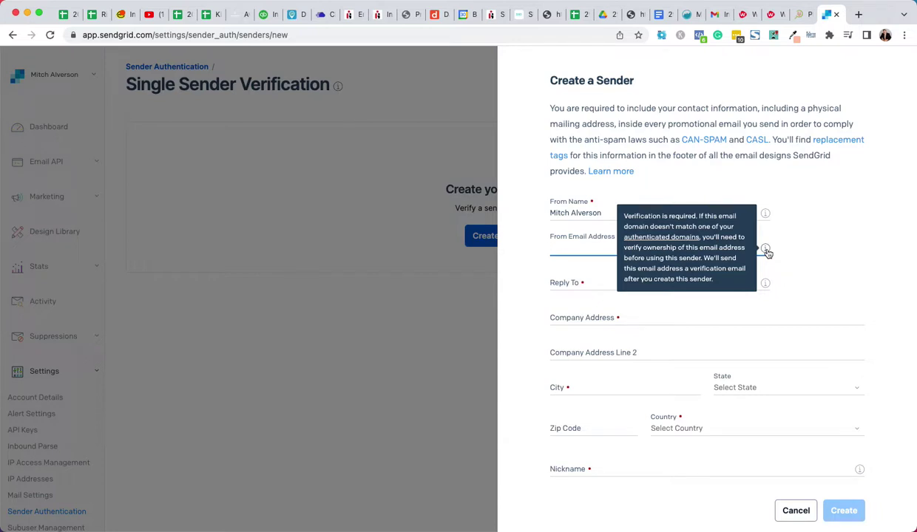
click(583, 248)
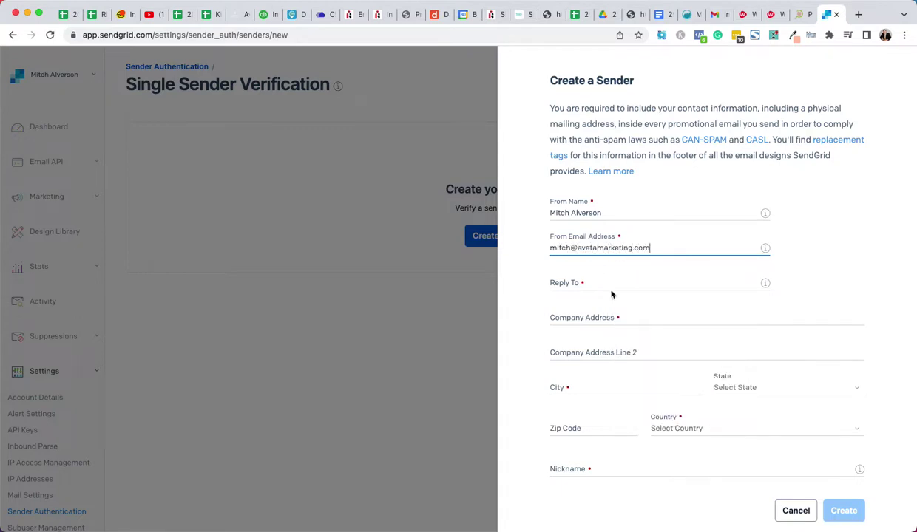
click(606, 285)
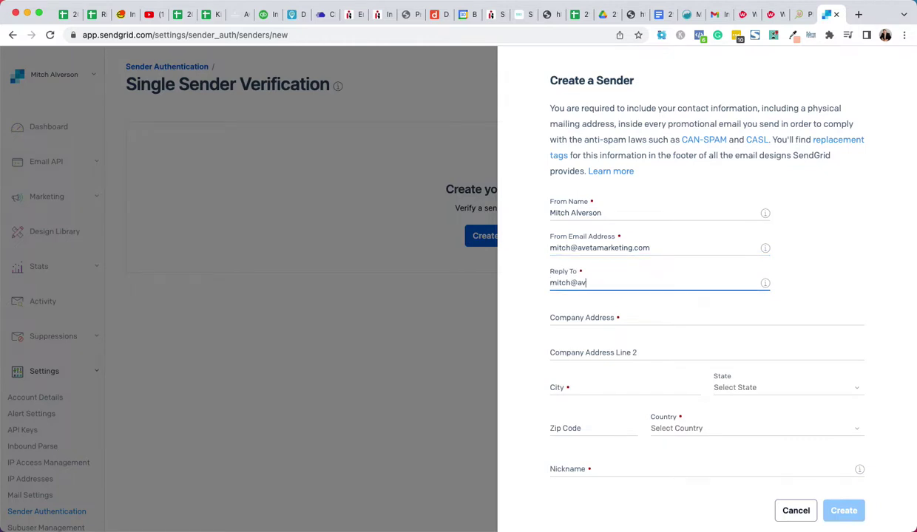
Fill the company address from a saved entry, set Texas, United States, nickname Aveta, and create the sender
click(592, 318)
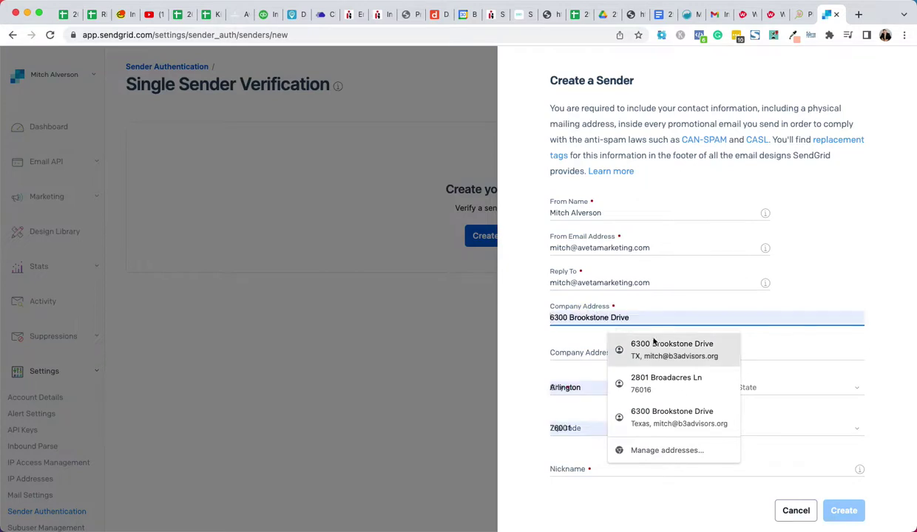
click(657, 343)
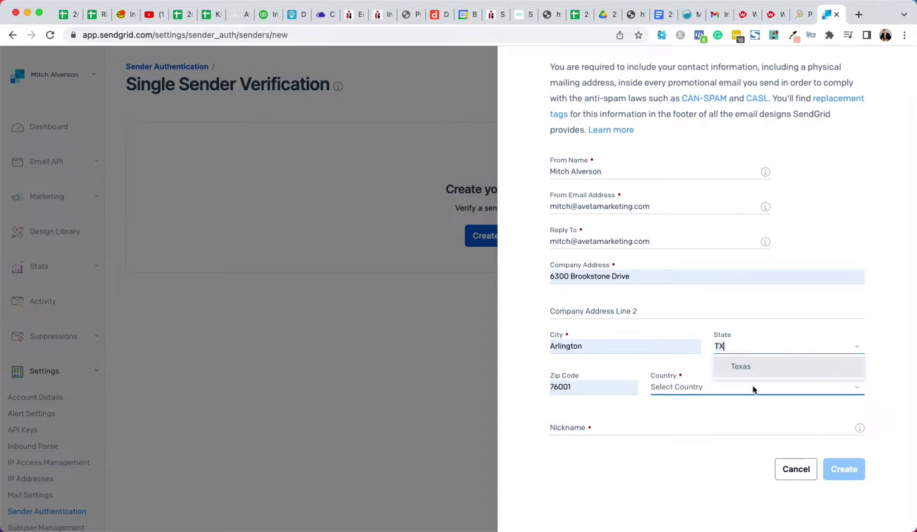
click(742, 367)
click(686, 387)
click(689, 372)
click(575, 426)
text(Aveta)
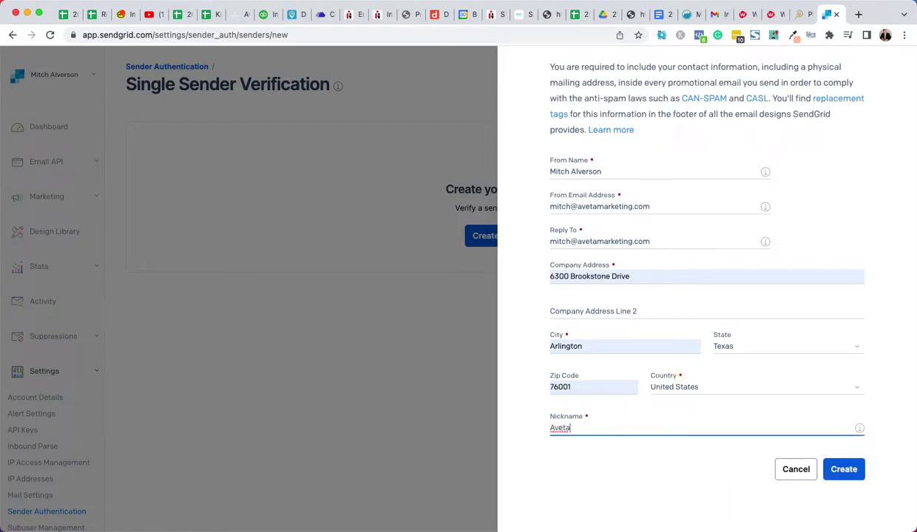
click(845, 469)
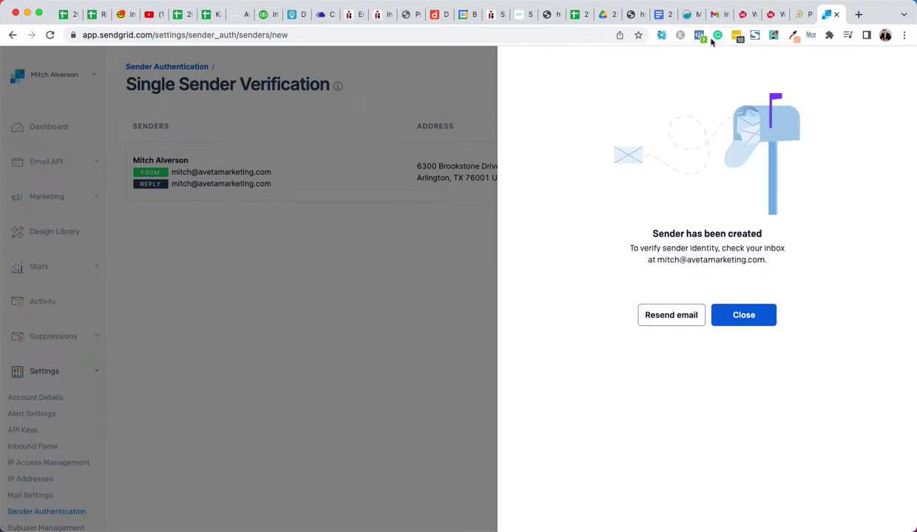
Close the sender-created confirmation and open the sender verification e-mail in Gmail
click(735, 316)
click(714, 14)
click(247, 151)
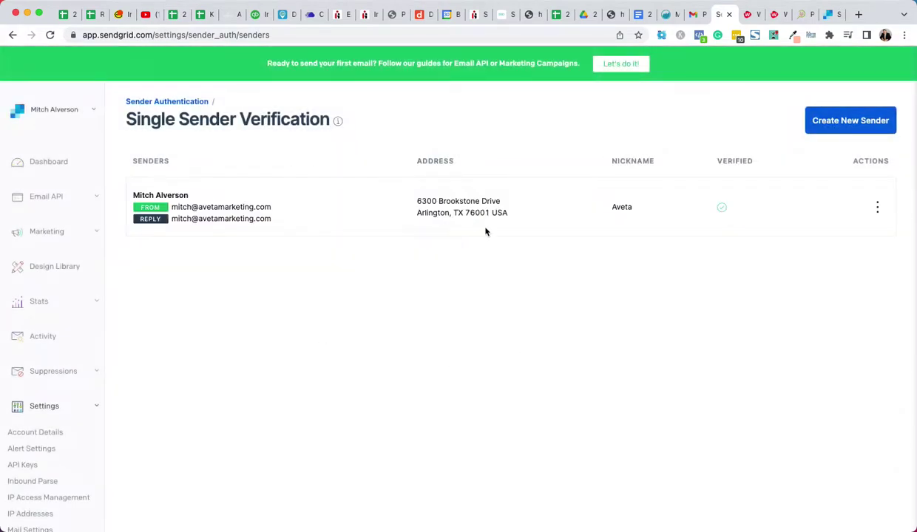
Open and close the sender's actions list, then expand Email API in the sidebar
click(877, 208)
click(688, 267)
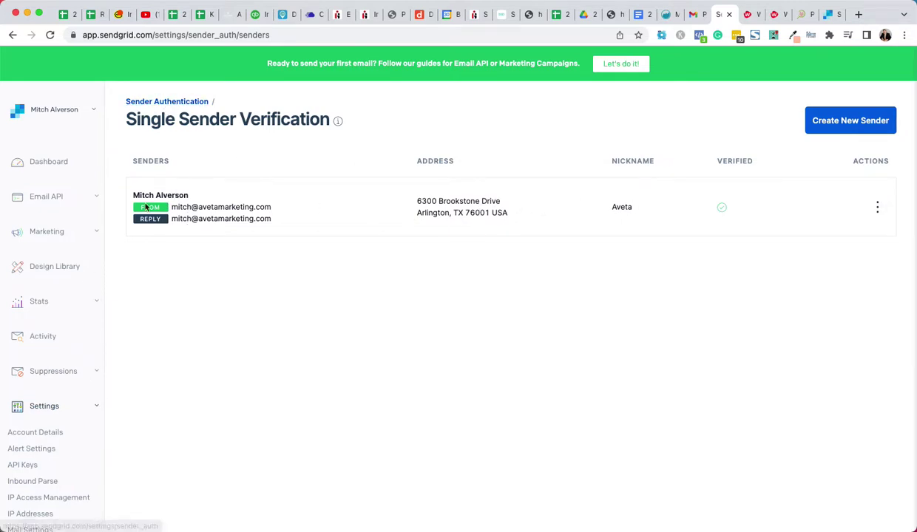
click(47, 198)
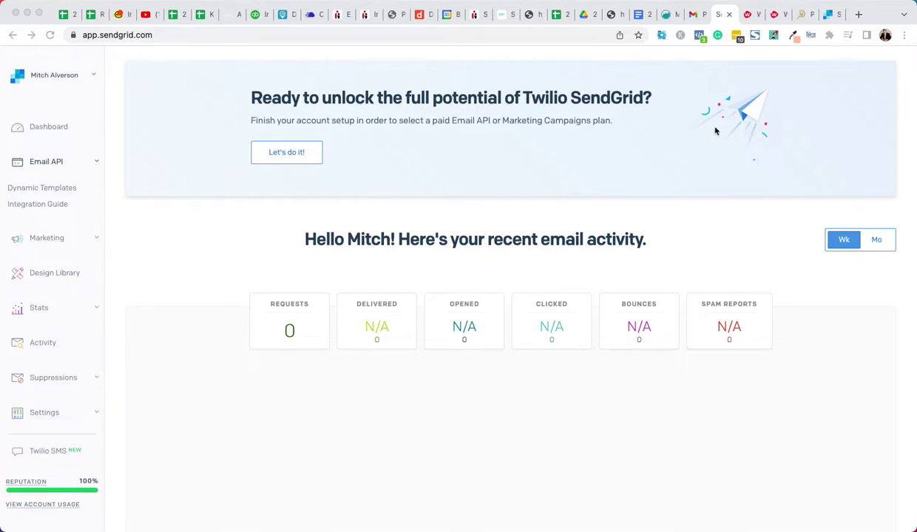
Create an SMTP API key named Aveta
click(189, 260)
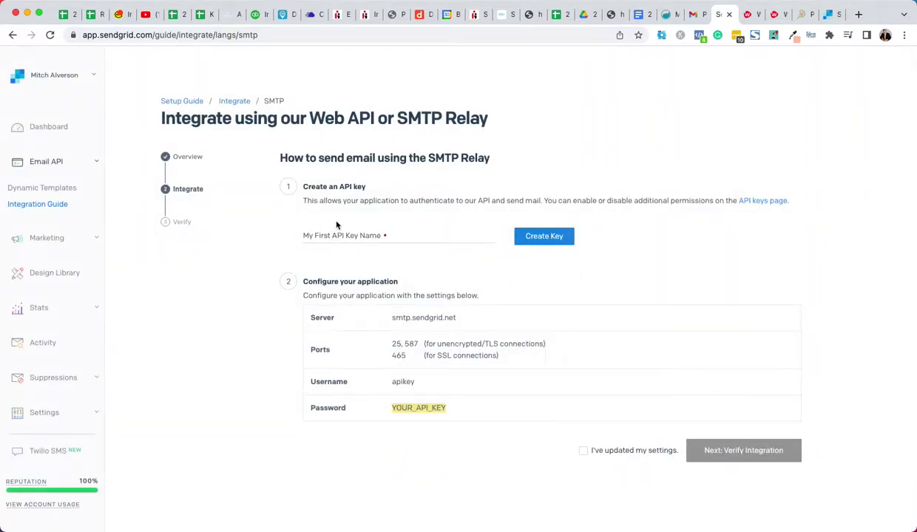
click(345, 236)
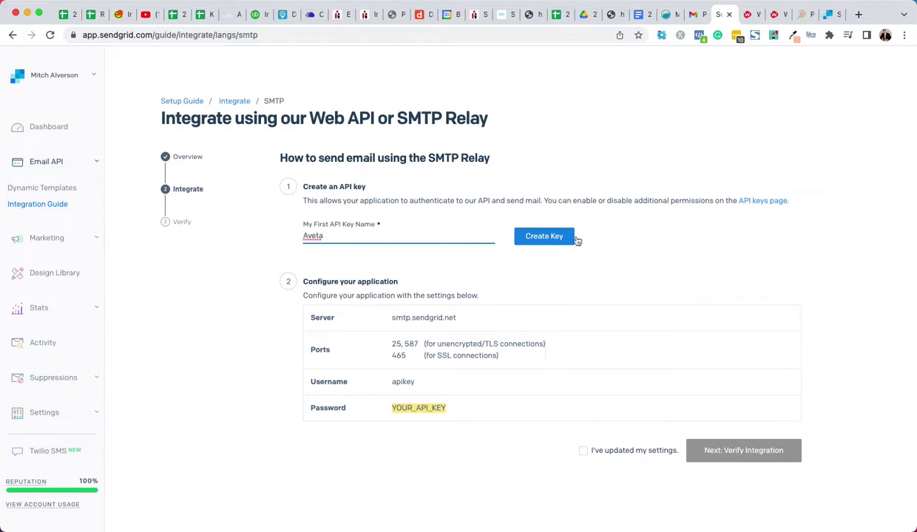
click(550, 236)
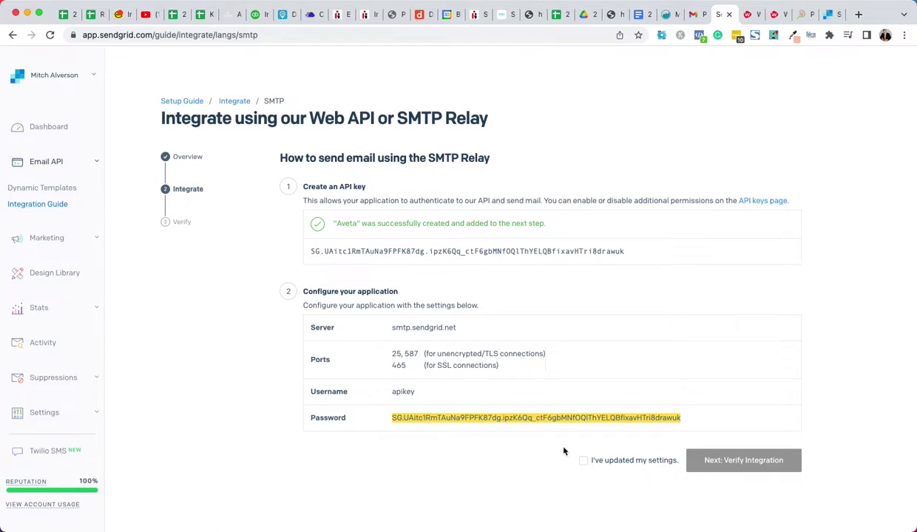
Select the entire generated API key for copying
drag(628, 252, 307, 251)
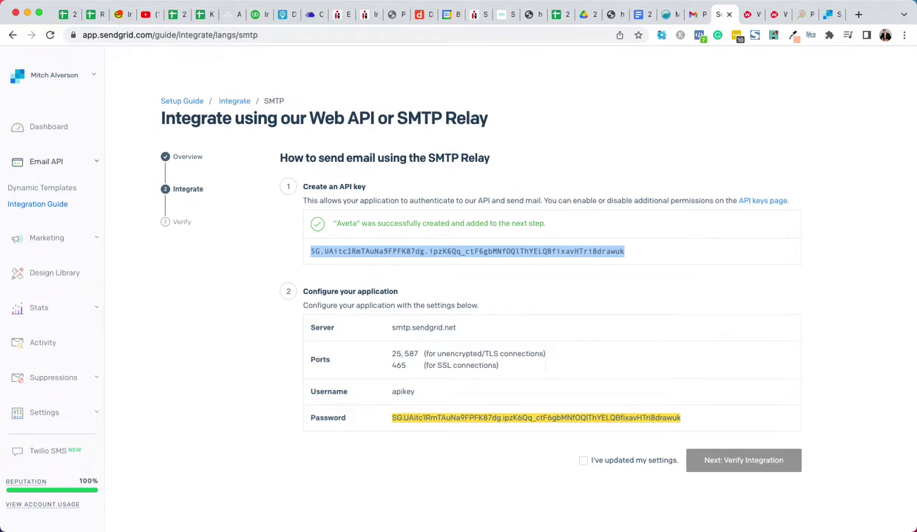
key(super+Tab)
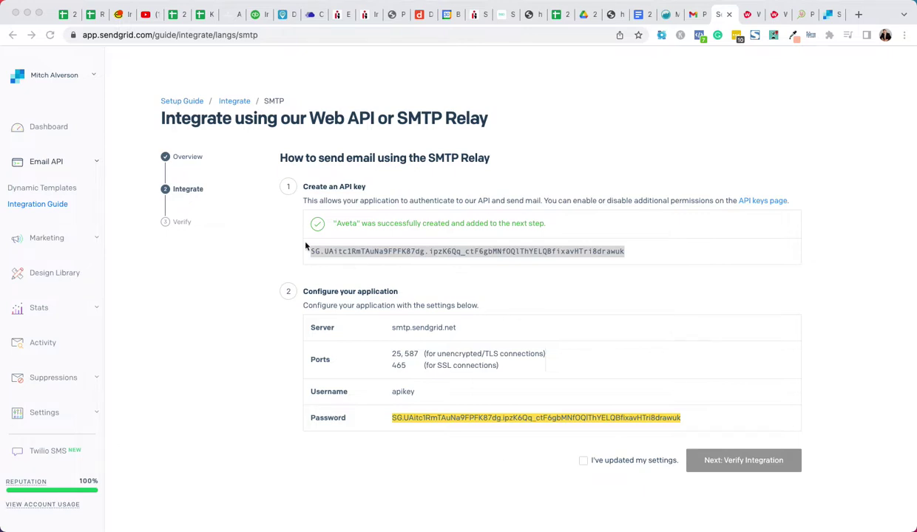
key(super+Tab)
click(613, 252)
drag(625, 251, 309, 252)
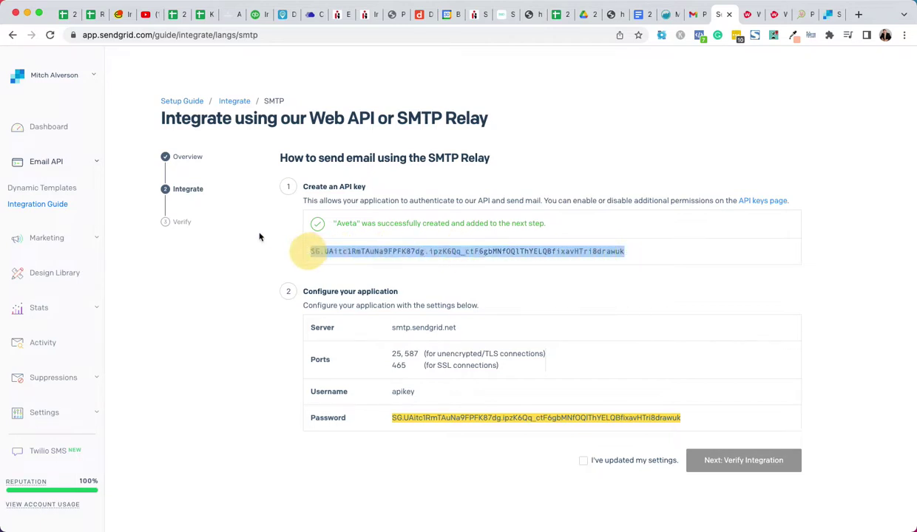
Go to WordPress Plugins > Add New and search for 'fluent smtp'
click(805, 14)
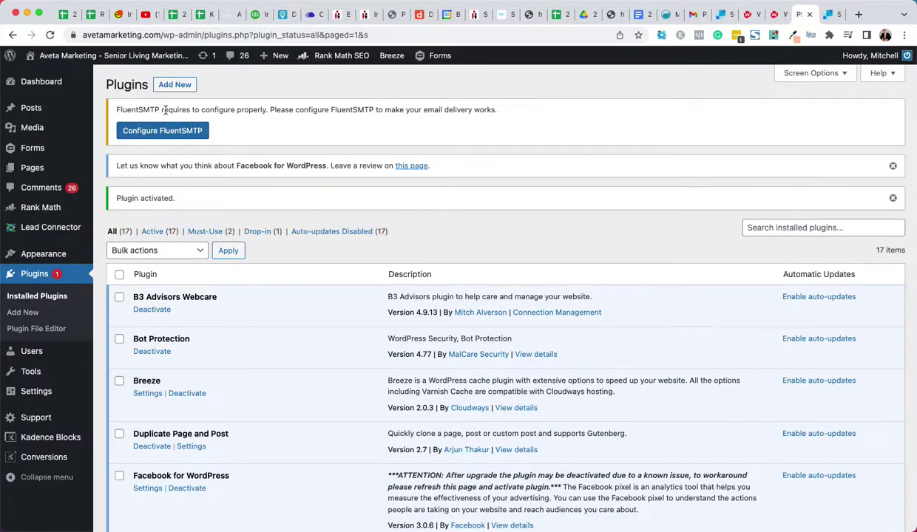
scroll(295, 281, down, 5)
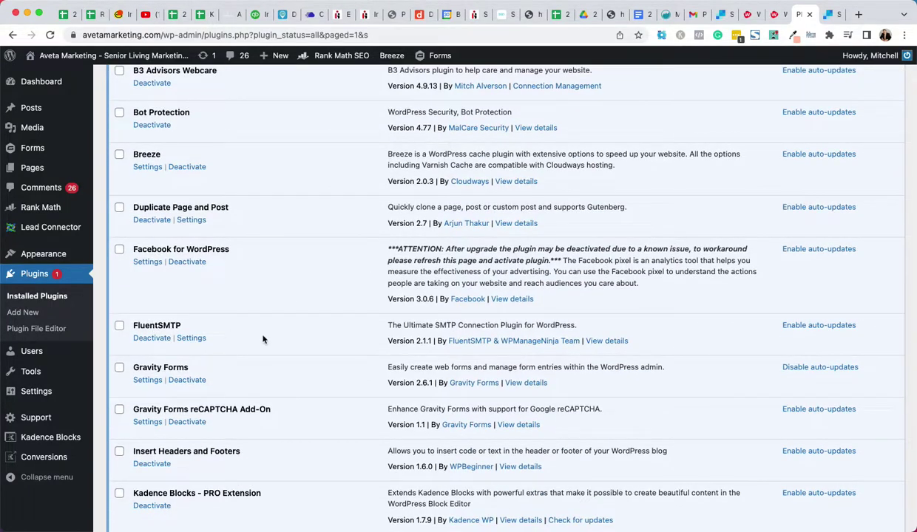
scroll(277, 296, up, 5)
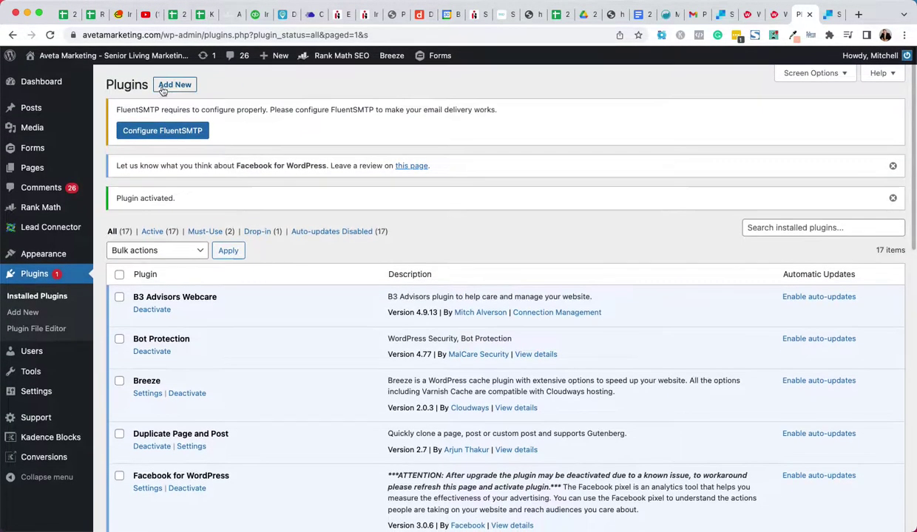
click(175, 84)
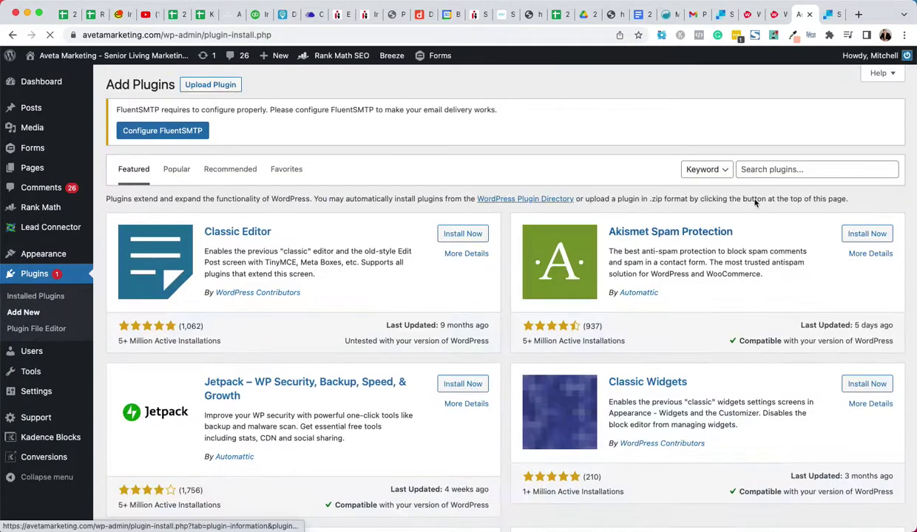
click(761, 170)
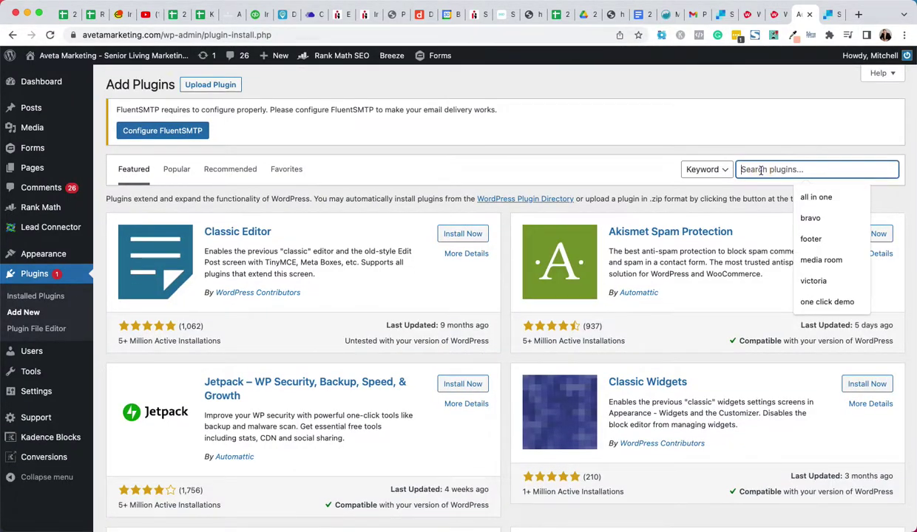
text(fluent smt)
key(Return)
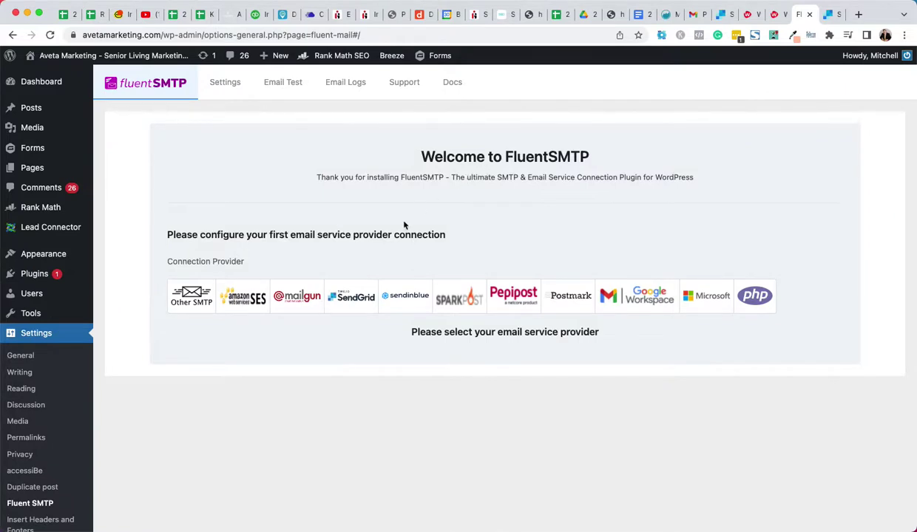
Choose SendGrid and enter the sender e-mail, sender name and the pasted API key
click(346, 296)
scroll(222, 318, down, 3)
click(205, 295)
key(Tab)
text(M)
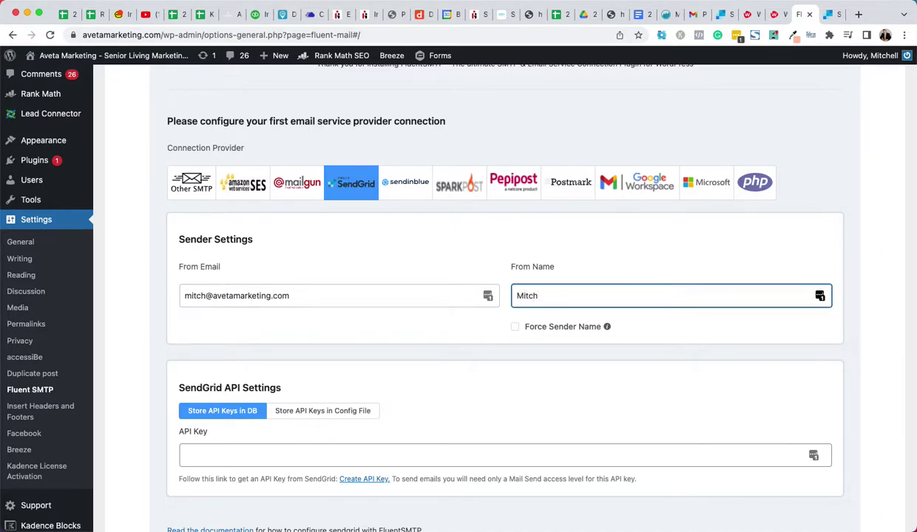
click(233, 455)
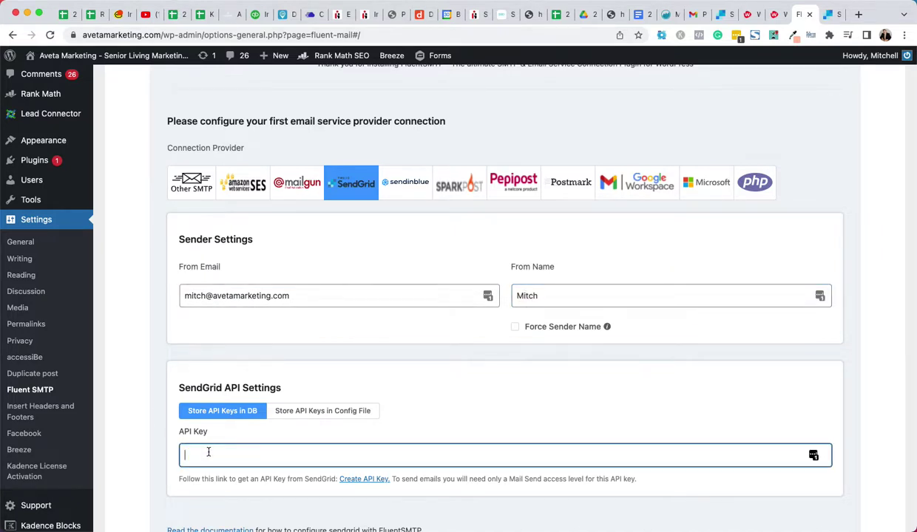
key(super+v)
Save the connection settings and dismiss the password-manager and browser prompts
scroll(412, 395, down, 3)
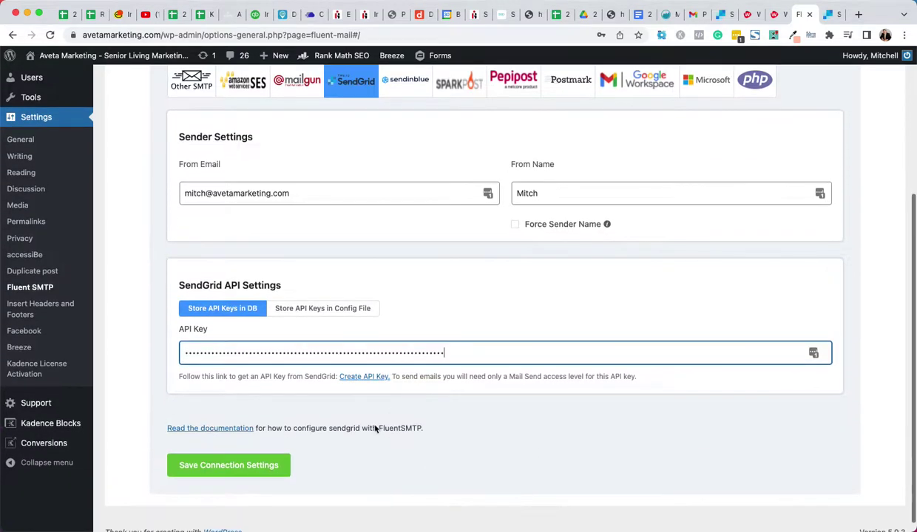
click(205, 470)
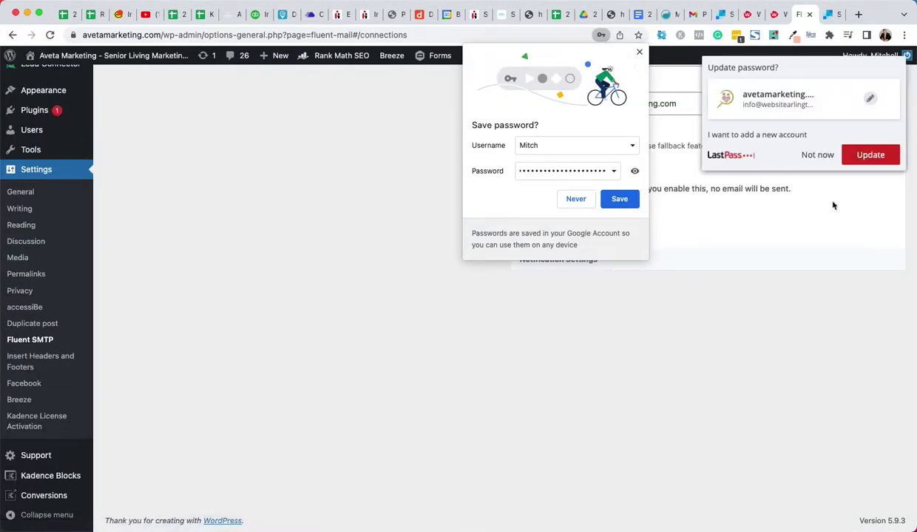
click(817, 155)
click(640, 52)
scroll(638, 164, up, 4)
scroll(342, 255, up, 1)
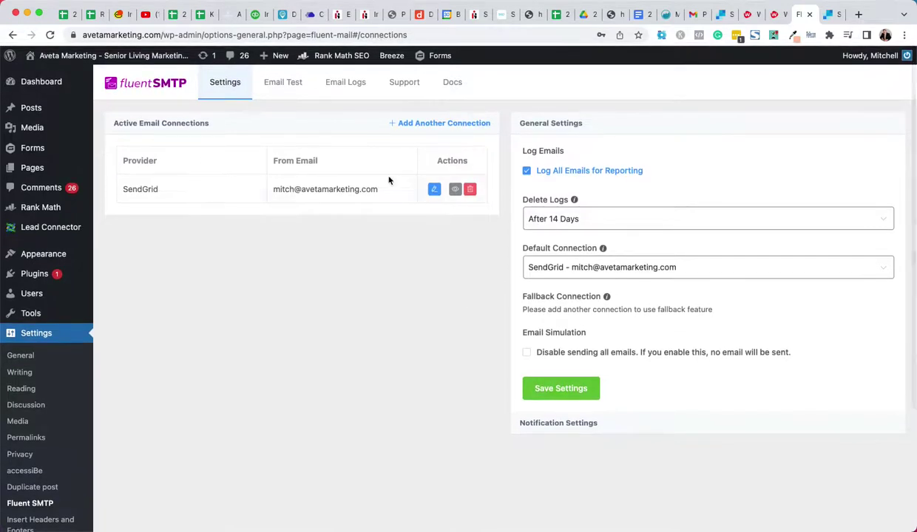
Send a test email to a new recipient address from the Aveta sender address
click(281, 87)
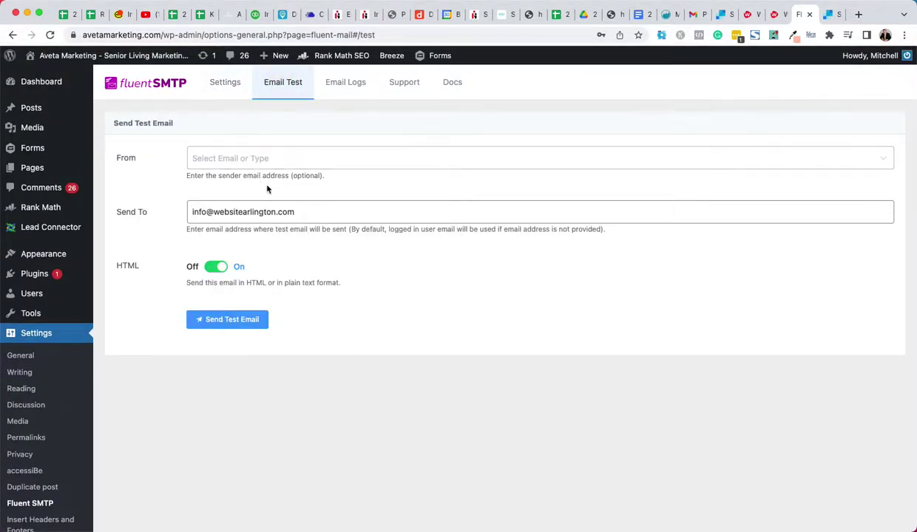
drag(271, 211, 137, 208)
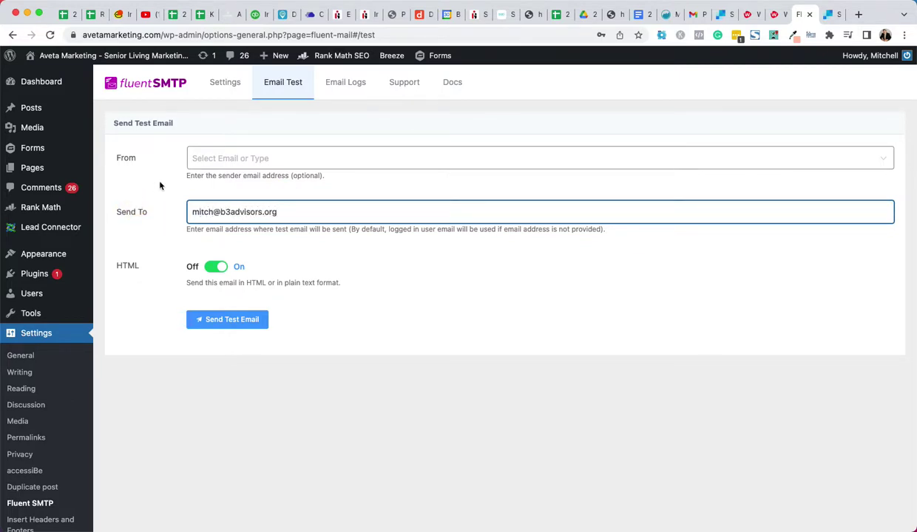
click(207, 158)
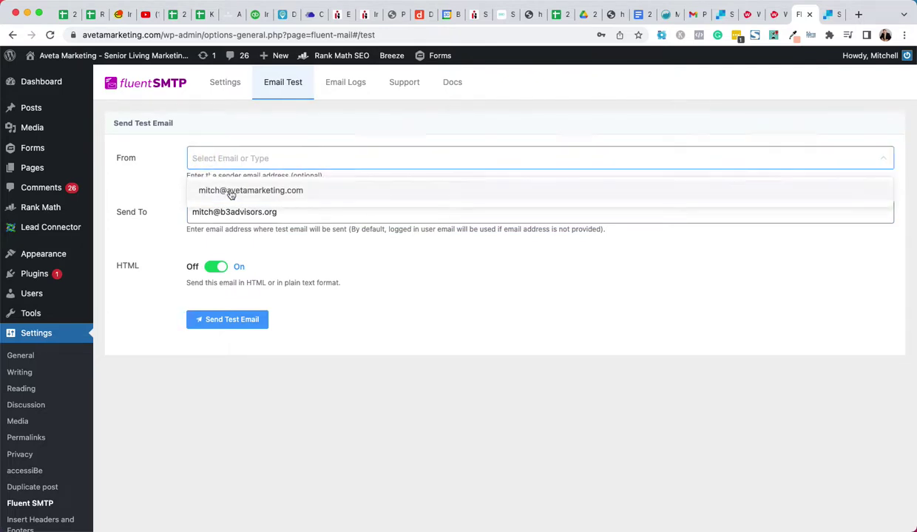
click(232, 191)
click(215, 320)
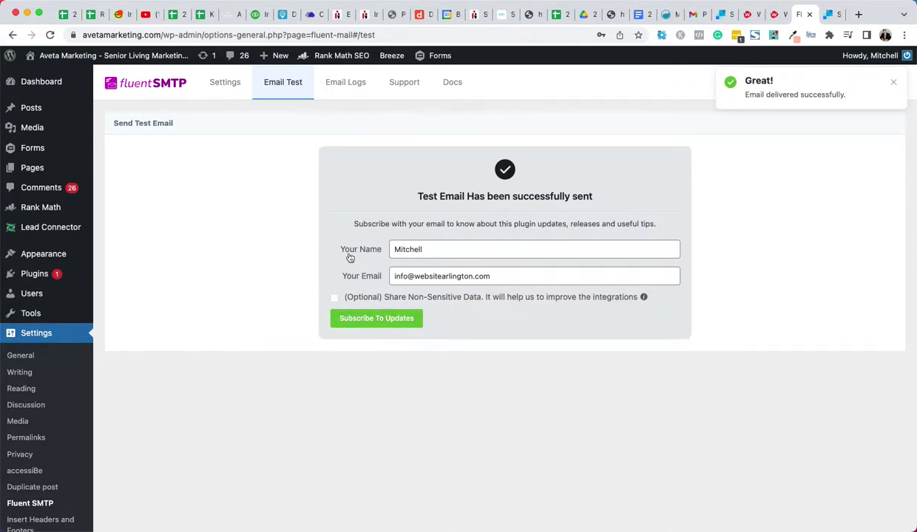
Open the 'Fluent SMTP: Test Email' message in the Gmail inbox, then return to the inbox
click(686, 18)
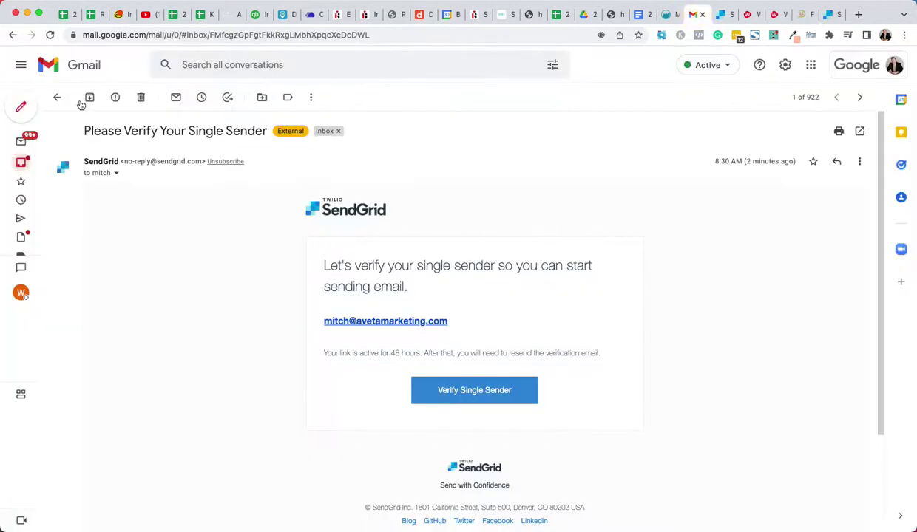
click(55, 96)
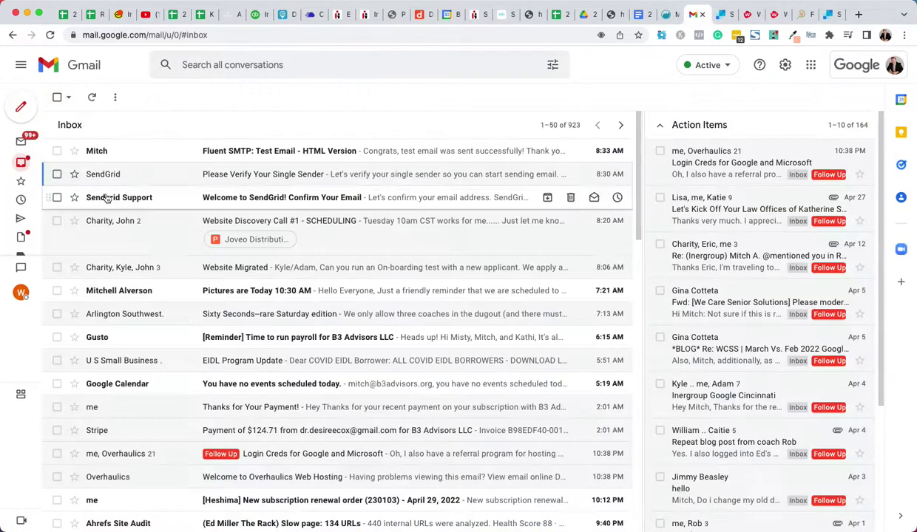
click(296, 151)
mouse_move(362, 298)
mouse_down()
mouse_move(583, 327)
mouse_move(466, 360)
mouse_move(505, 383)
mouse_up()
click(507, 382)
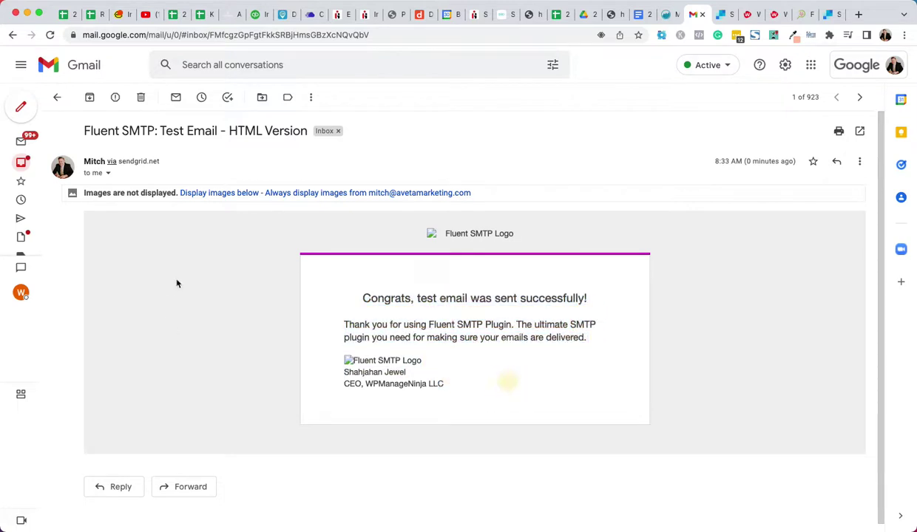
click(56, 97)
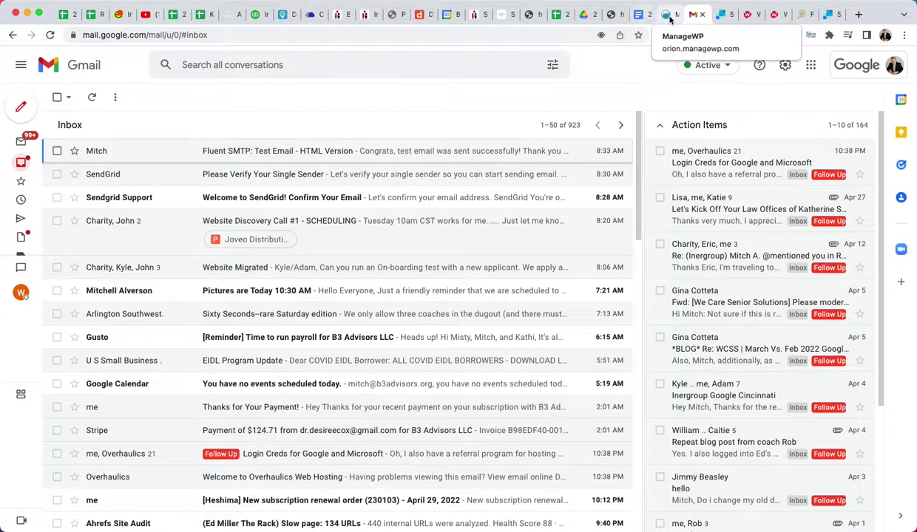
Switch back to the FluentSMTP Email Test success page
click(801, 14)
click(235, 281)
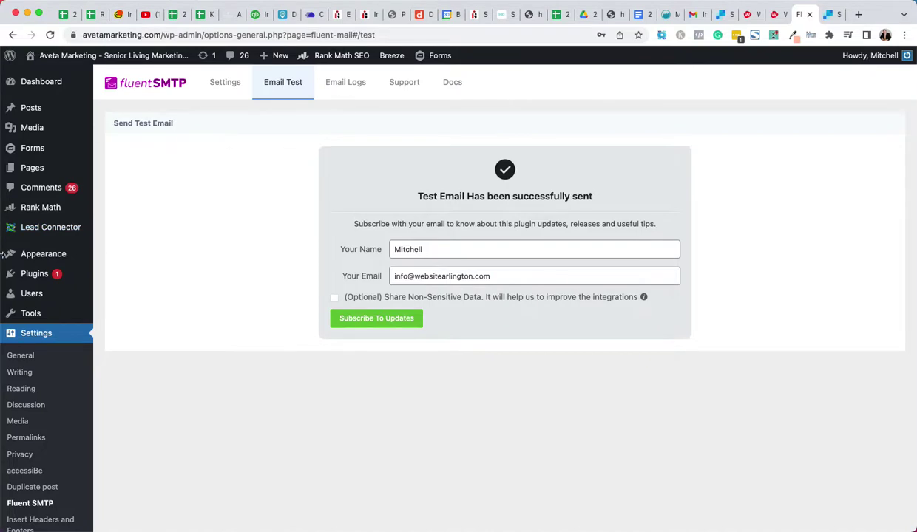
scroll(309, 356, down, 1)
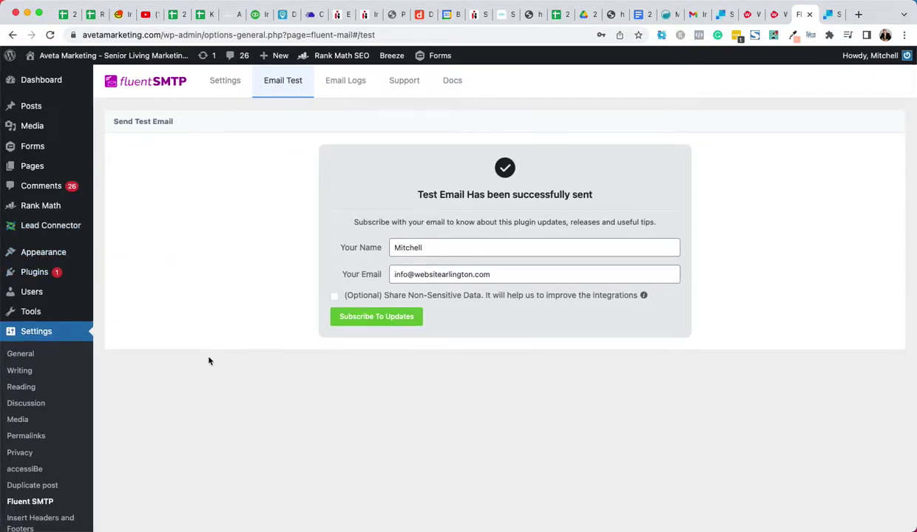